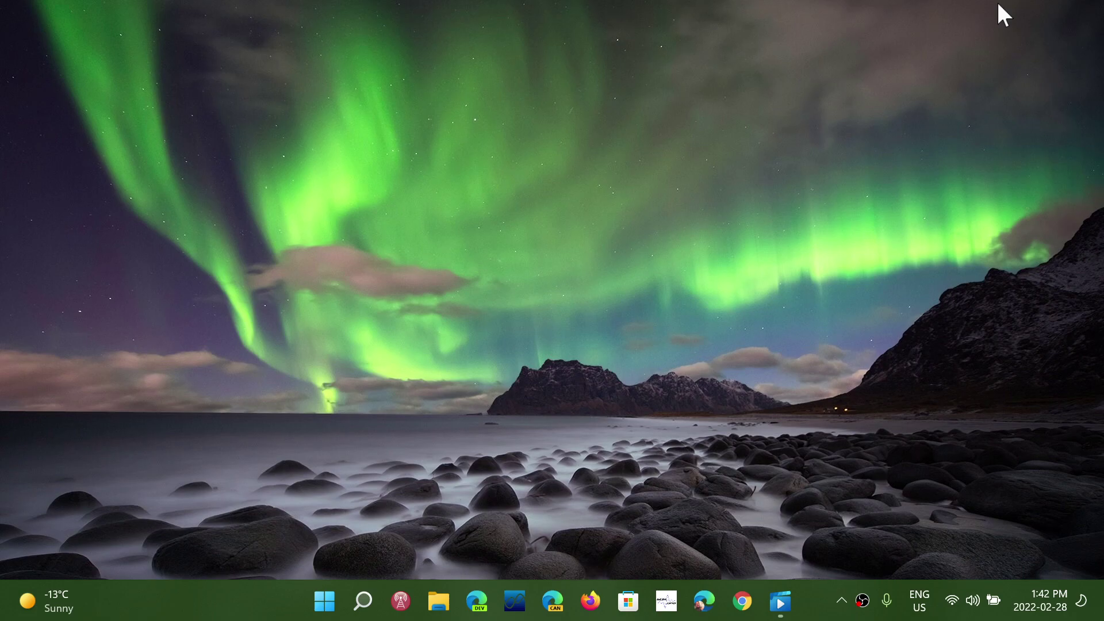
Step: Play the recording until the blank Classeur.xlsx workbook shows its empty Feuil1 sheet in Excel Online
click(777, 601)
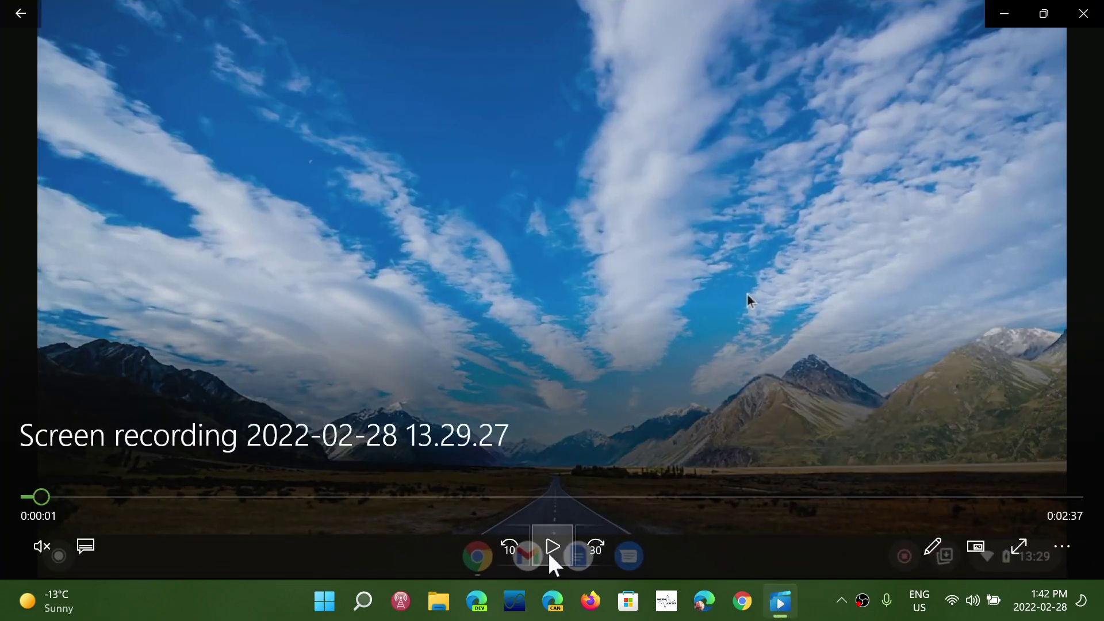
click(551, 556)
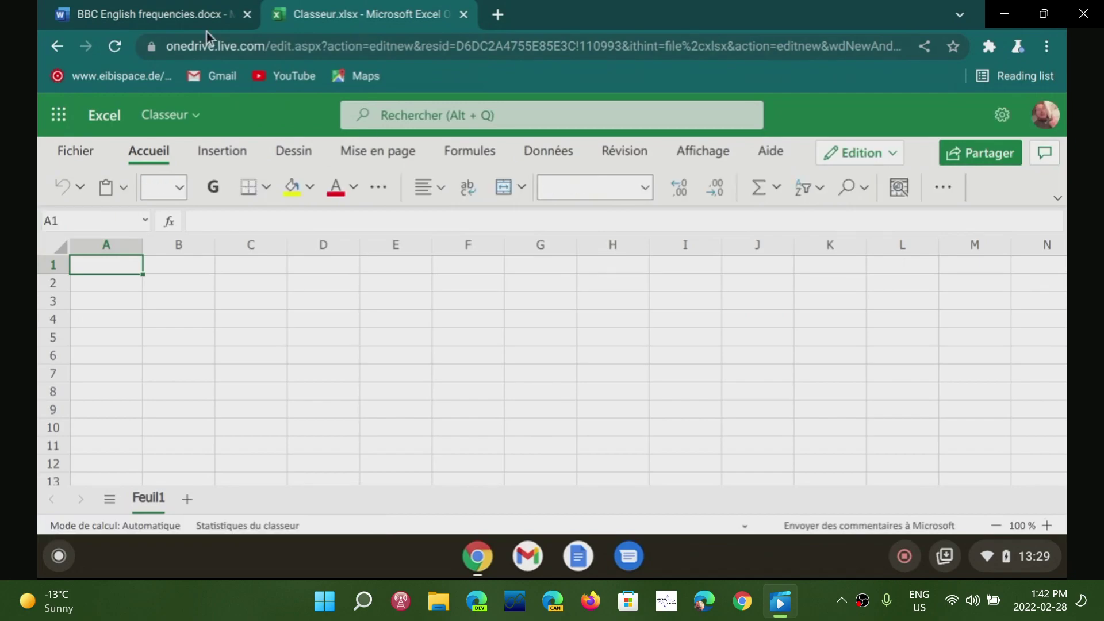
Step: Launch PowerPoint from the Word tab's app list, create a new presentation from a template, then close Chrome
click(158, 19)
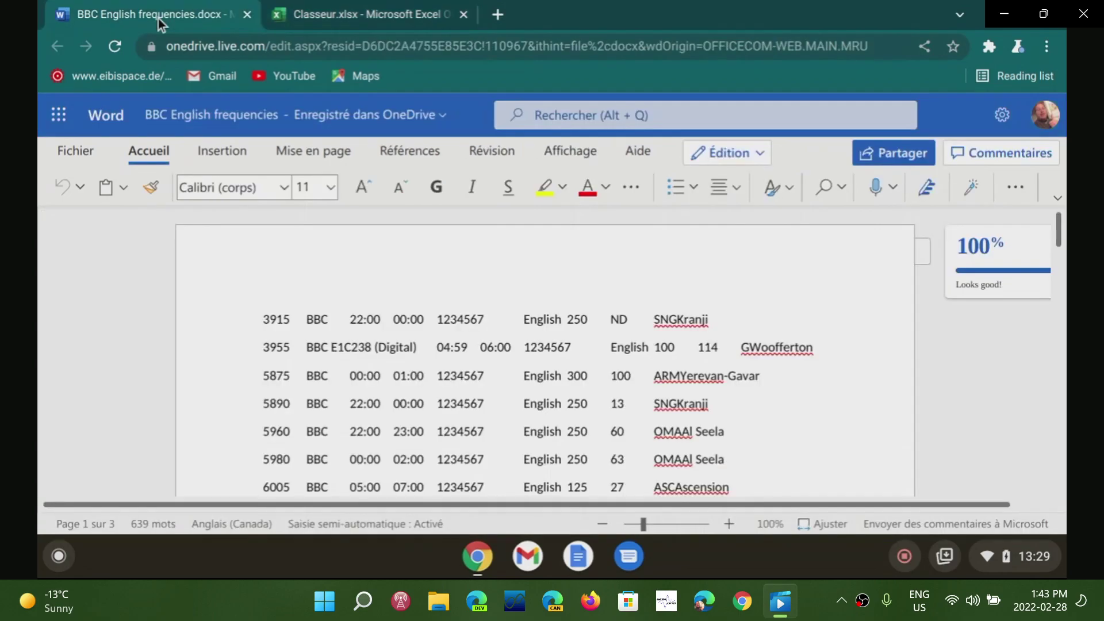
click(60, 114)
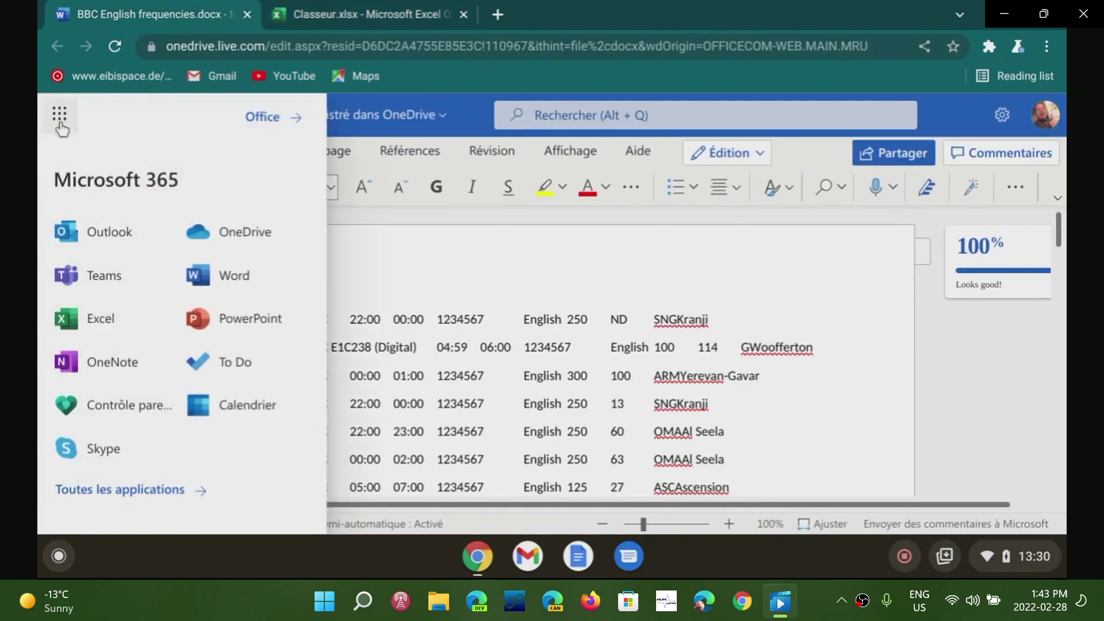
click(244, 326)
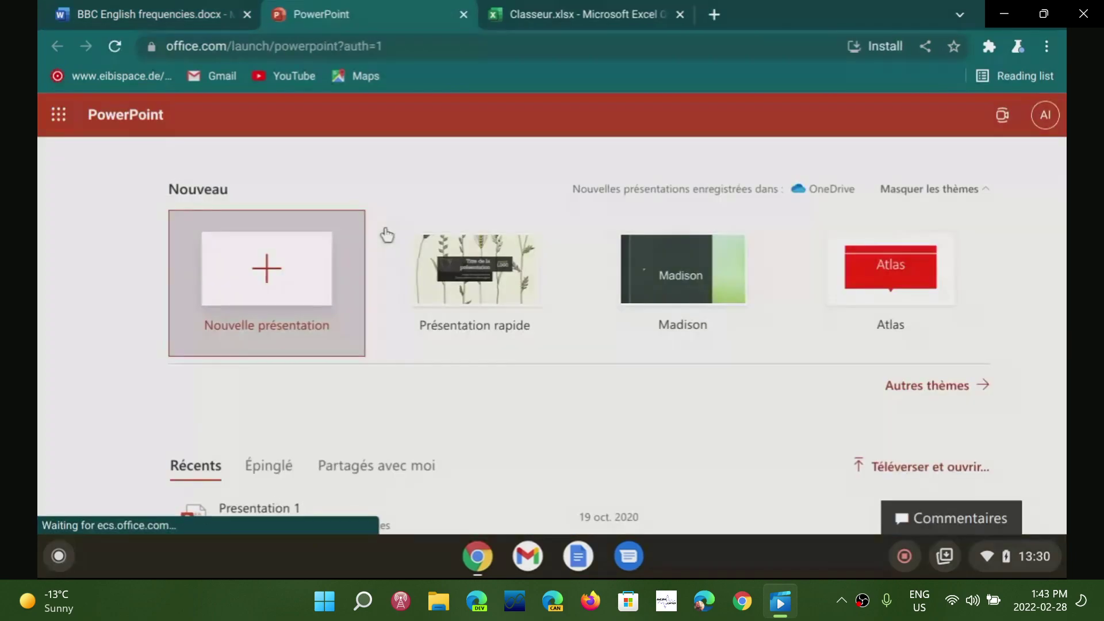
click(831, 282)
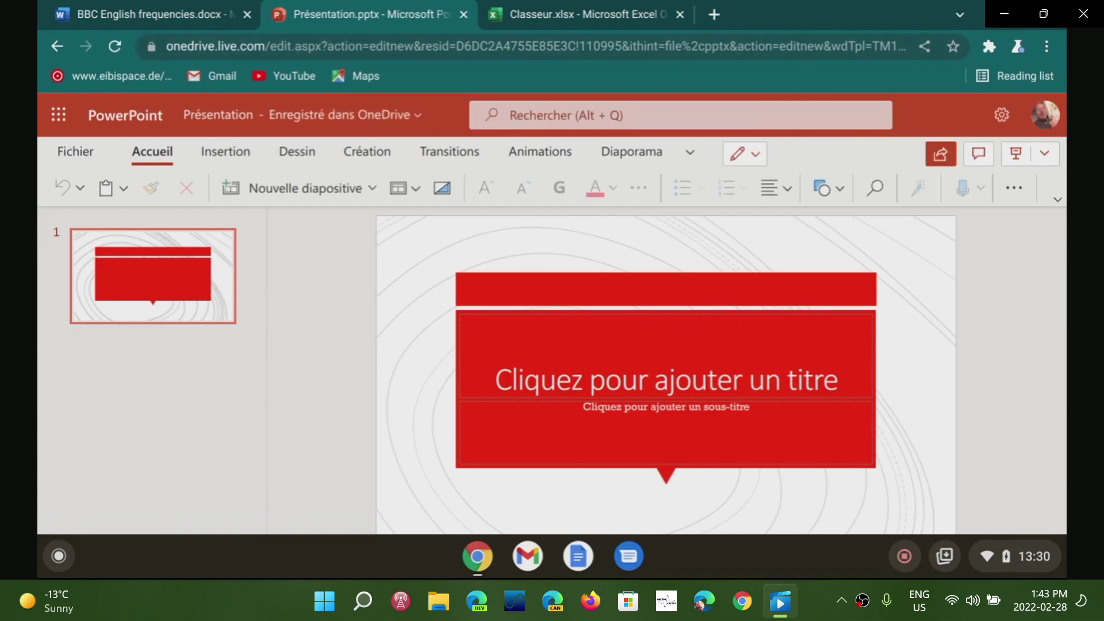
click(1056, 29)
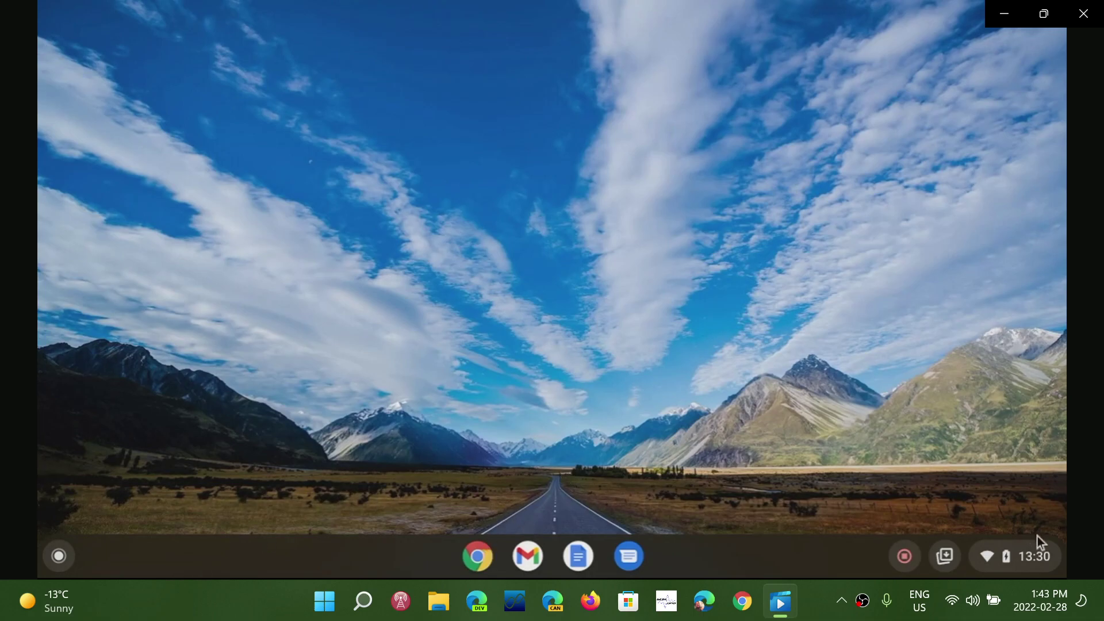
Step: Open Settings from quick settings and show Connected devices with the Galaxy S20 5G enabled
click(1020, 561)
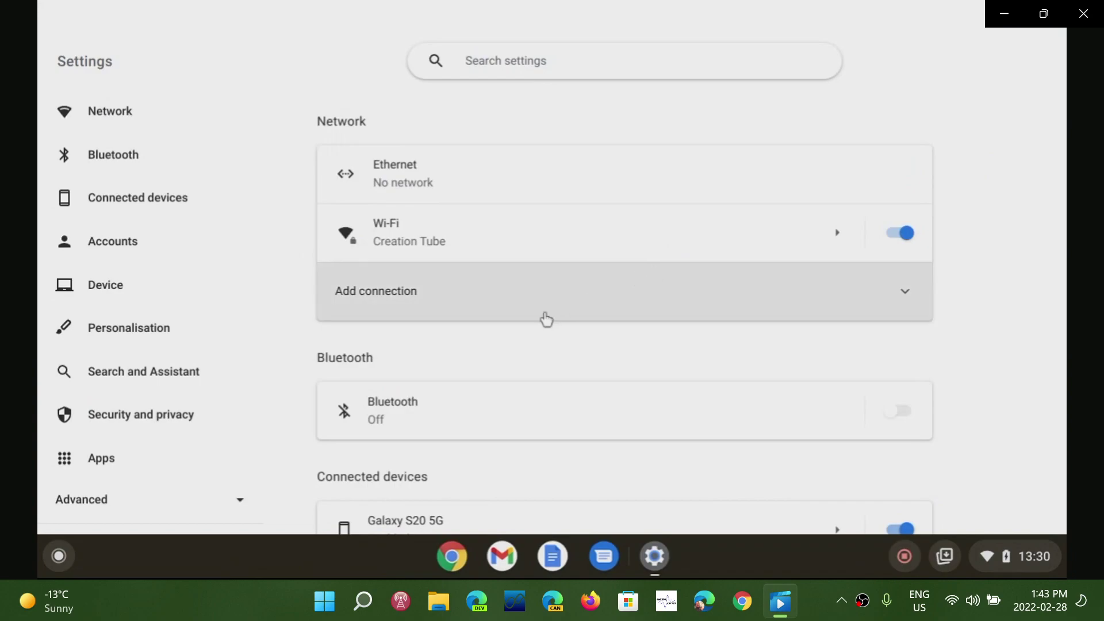
scroll(545, 318, down, 1)
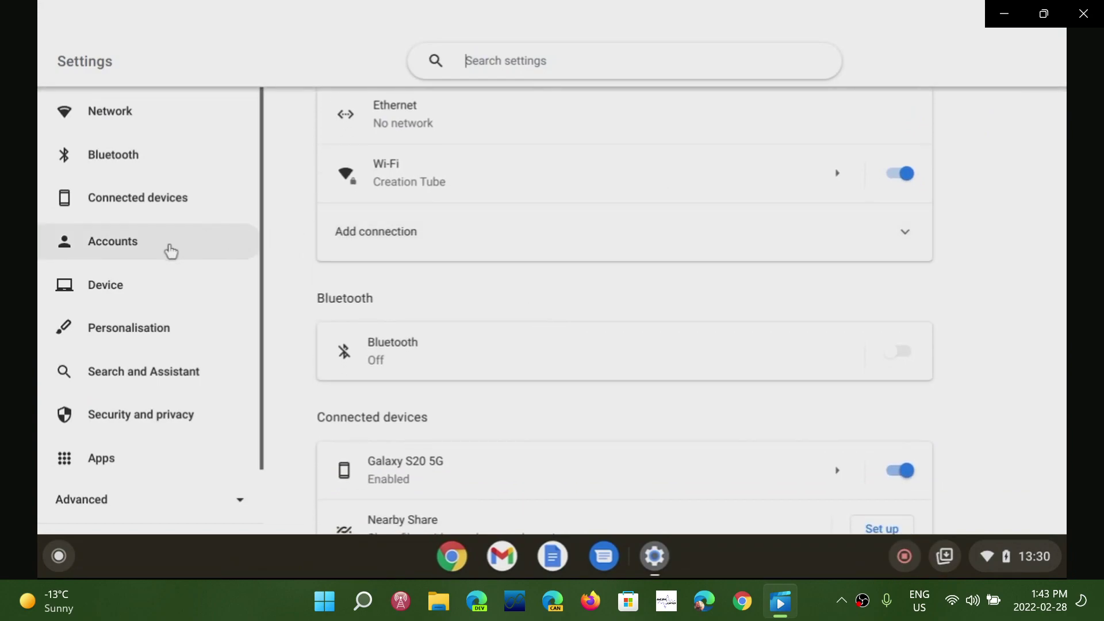
scroll(190, 274, down, 1)
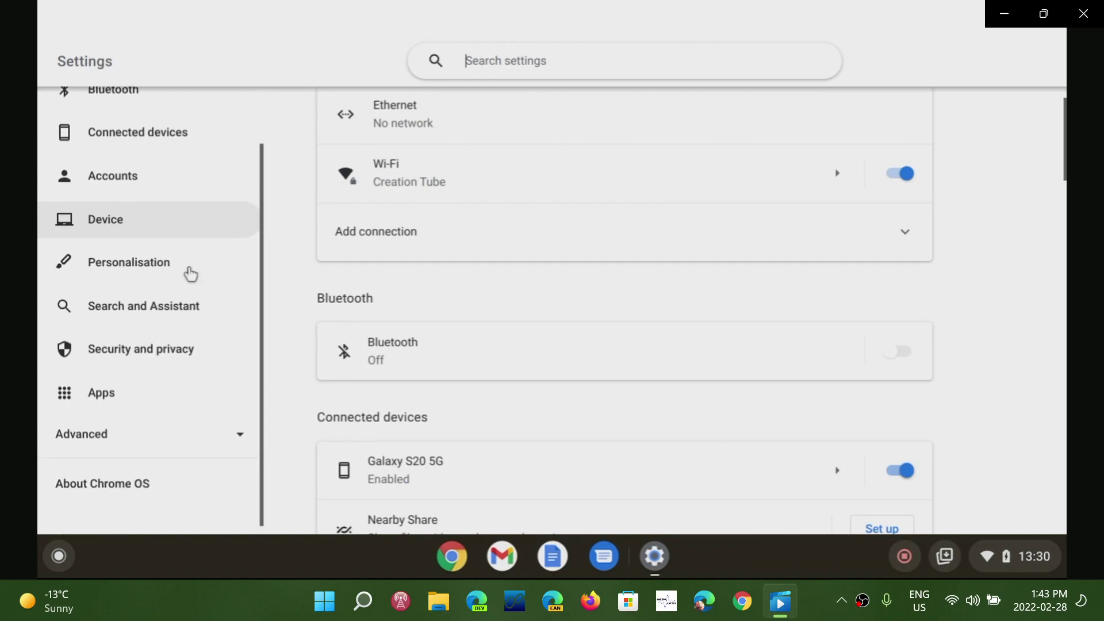
scroll(190, 275, up, 1)
scroll(595, 198, down, 1)
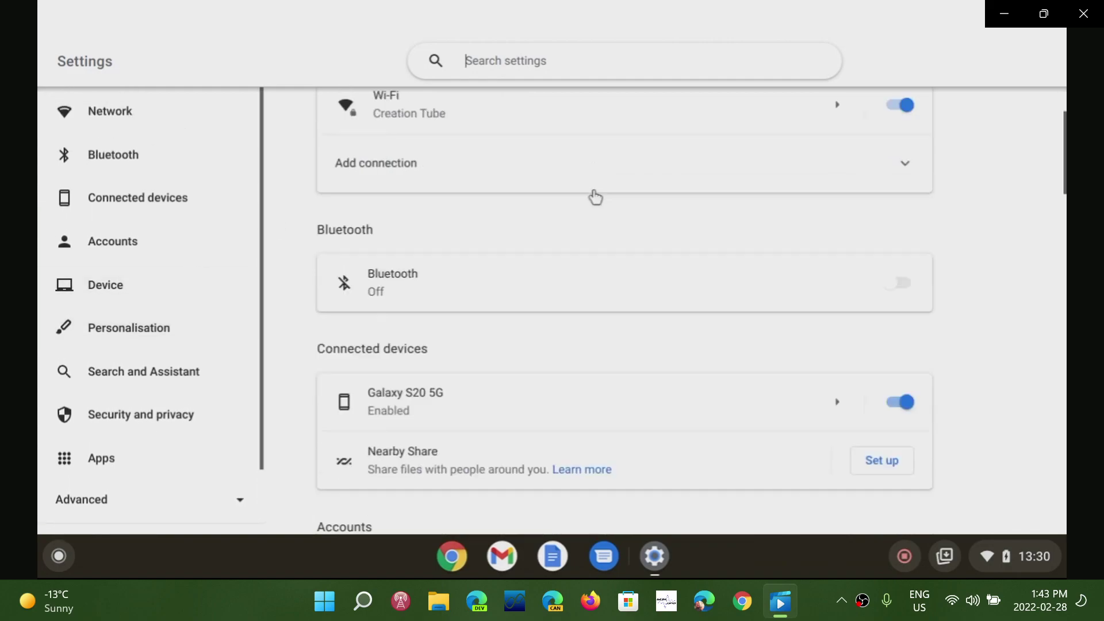
scroll(595, 197, down, 3)
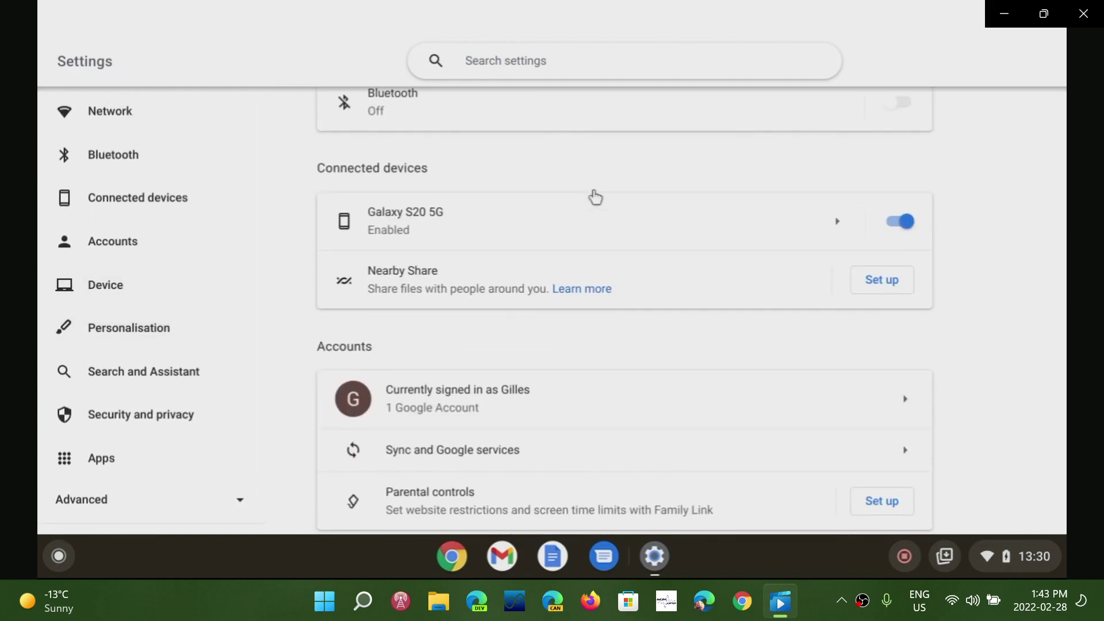
scroll(594, 197, down, 9)
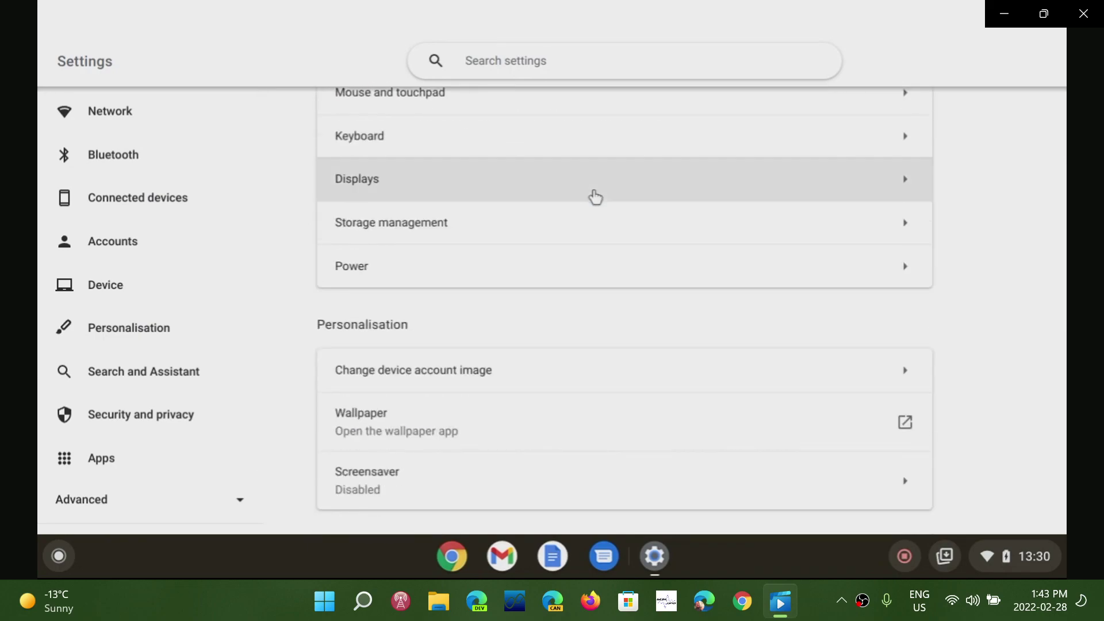
scroll(595, 197, down, 2)
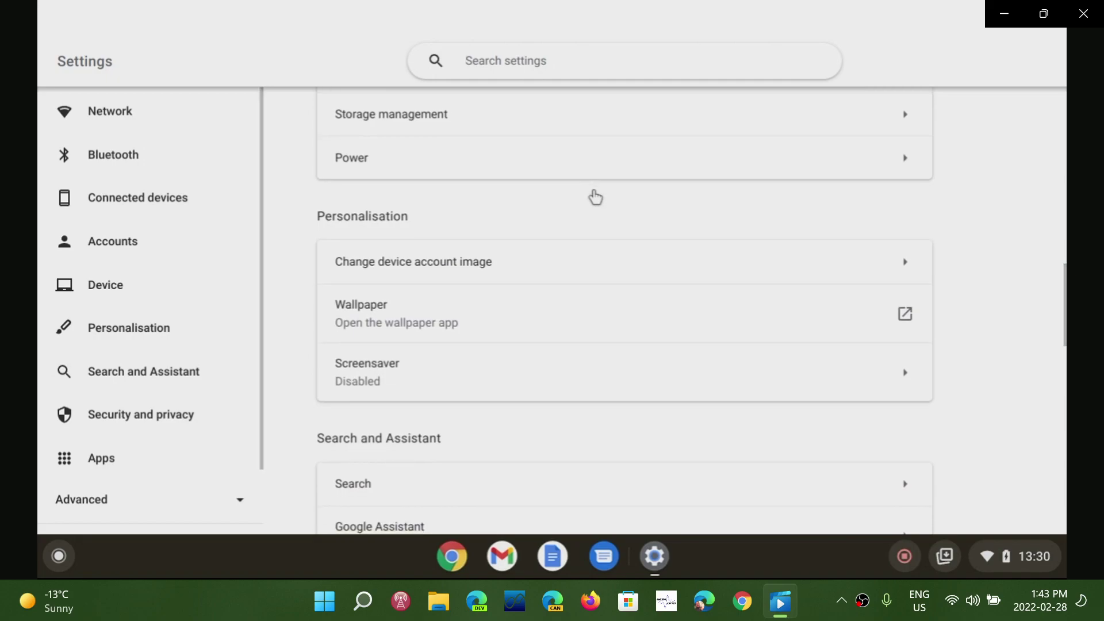
scroll(595, 197, down, 2)
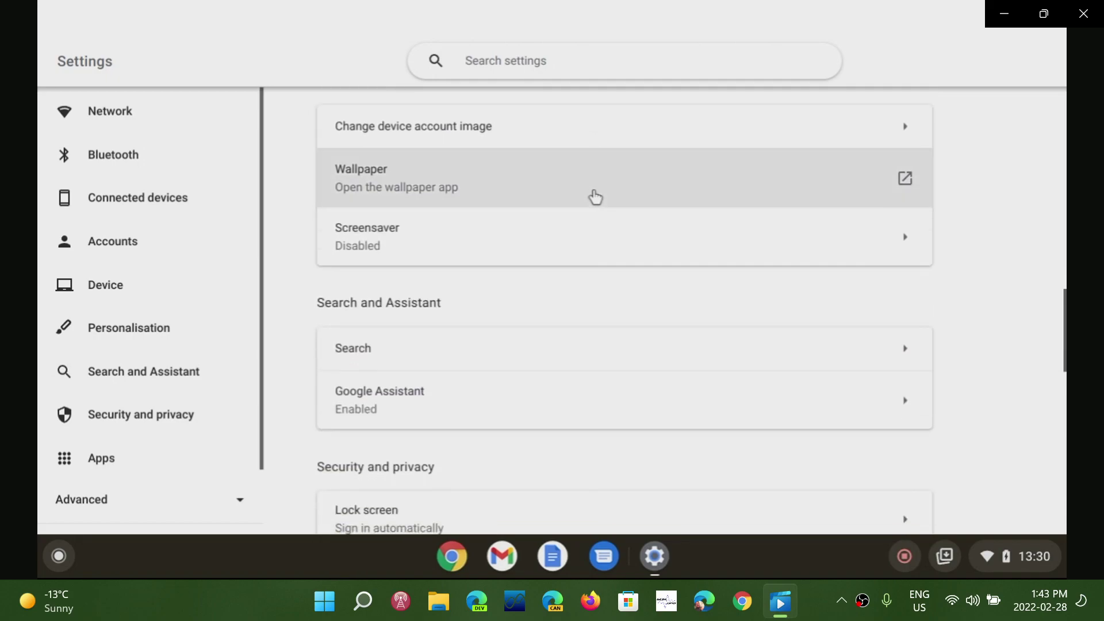
scroll(595, 197, down, 7)
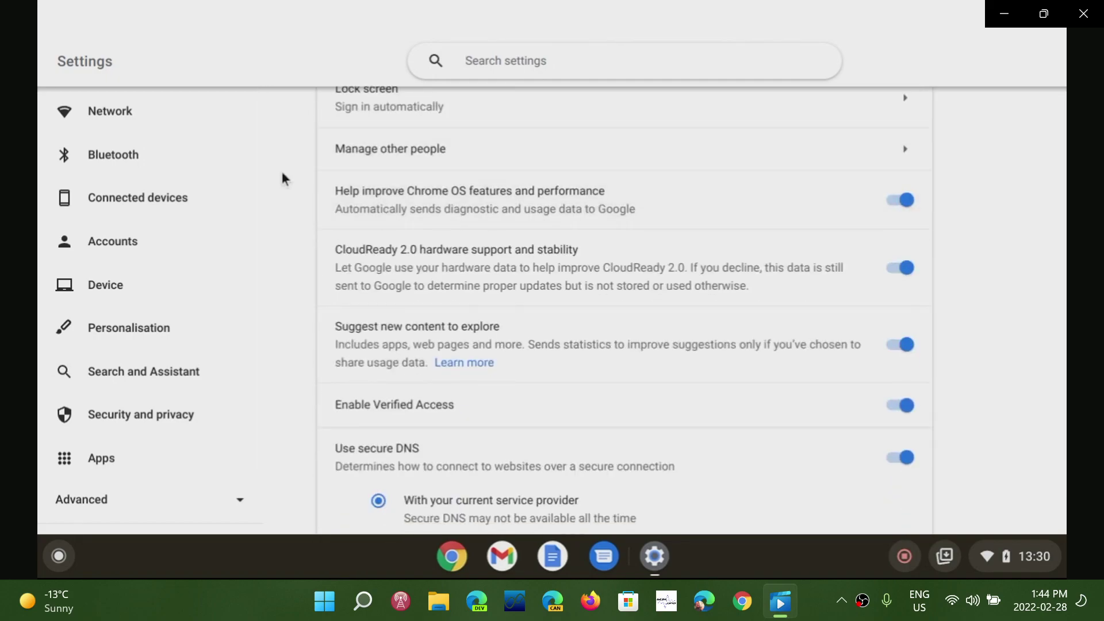
click(164, 215)
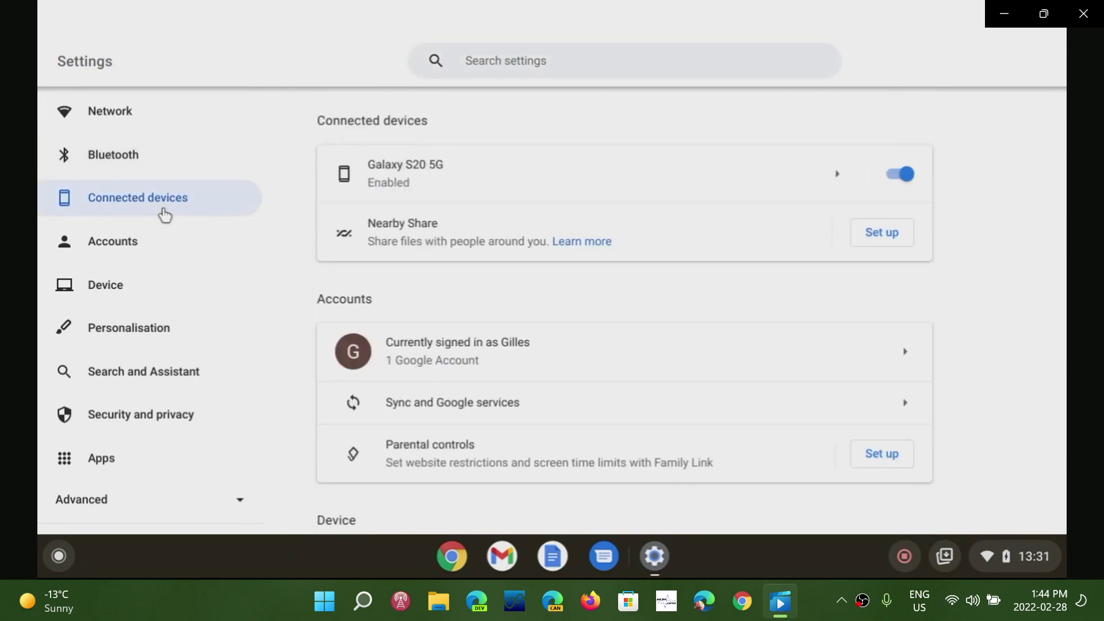
Step: Open the Keyboard settings under the Device section and scroll through its options
click(132, 292)
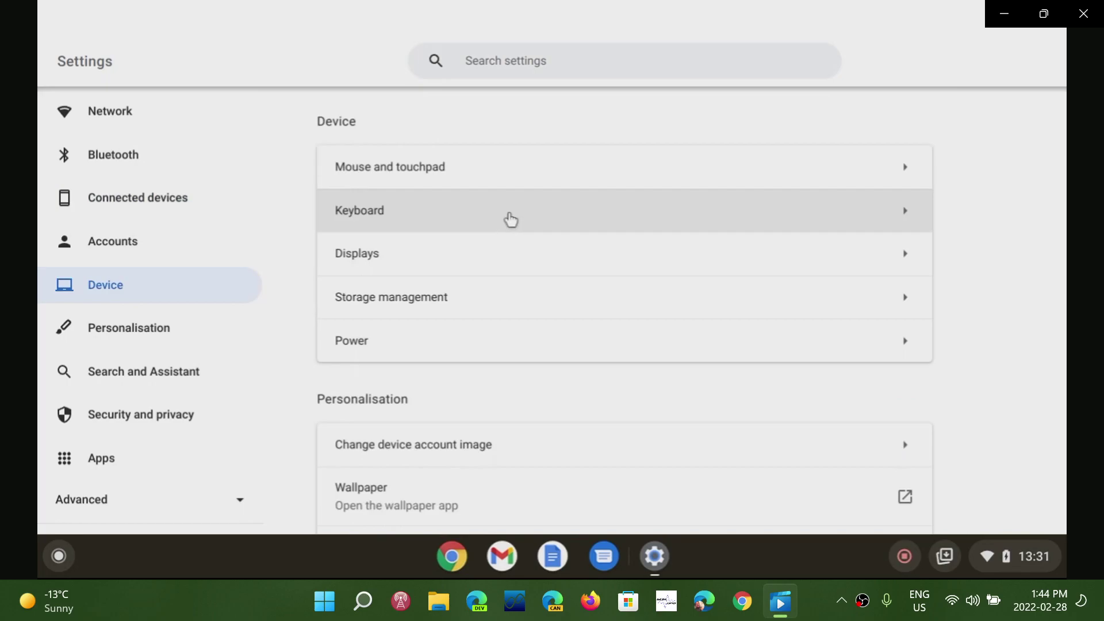
click(511, 221)
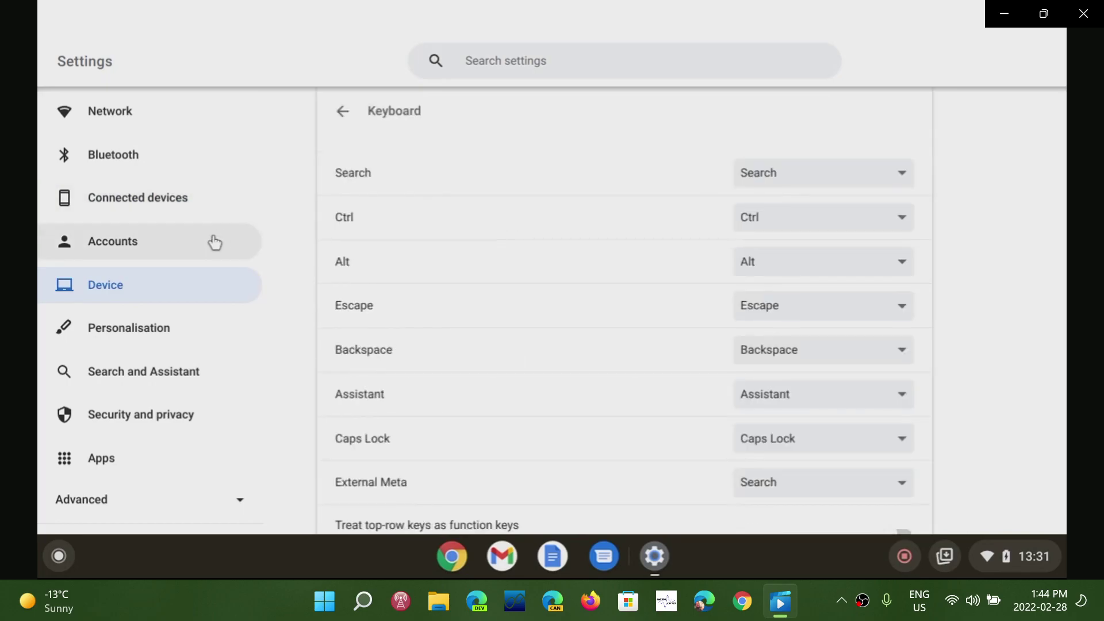
scroll(456, 252, down, 5)
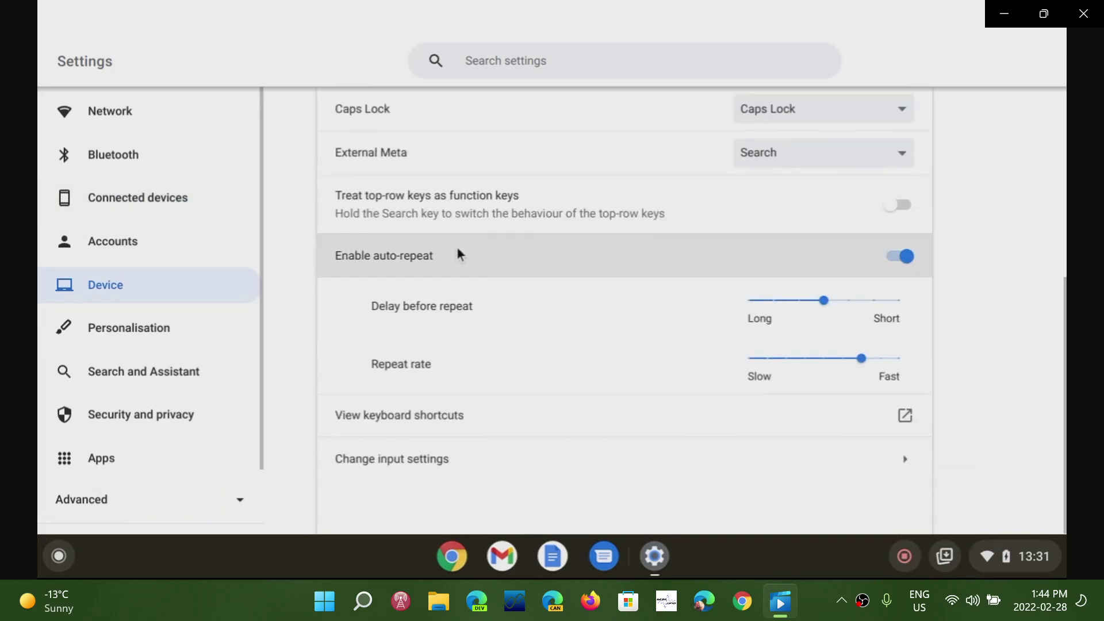
scroll(457, 254, up, 1)
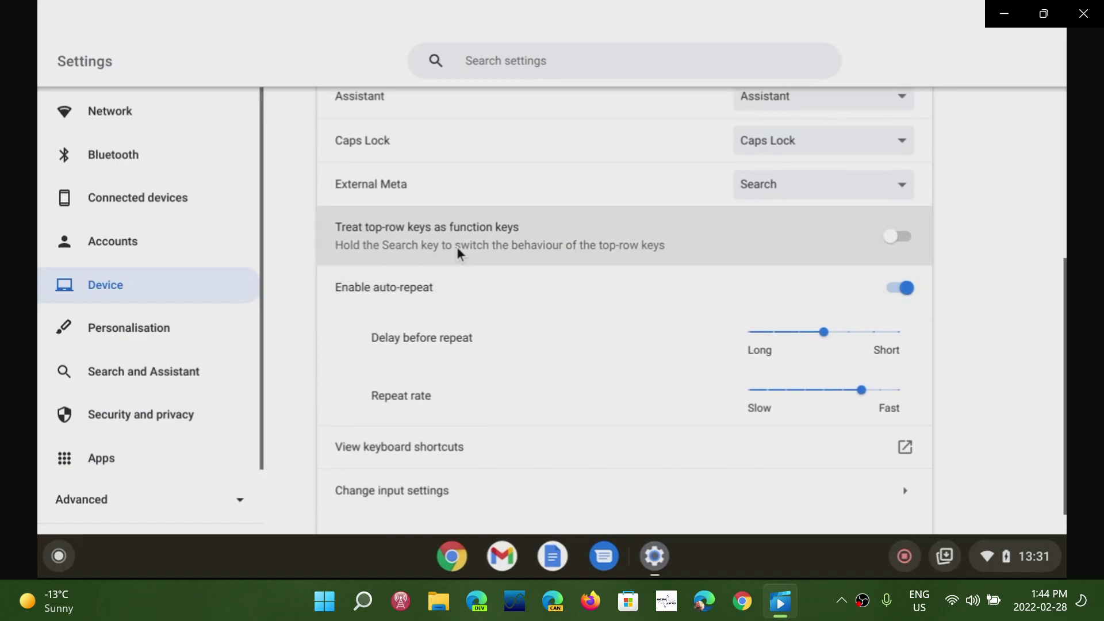
scroll(457, 253, down, 1)
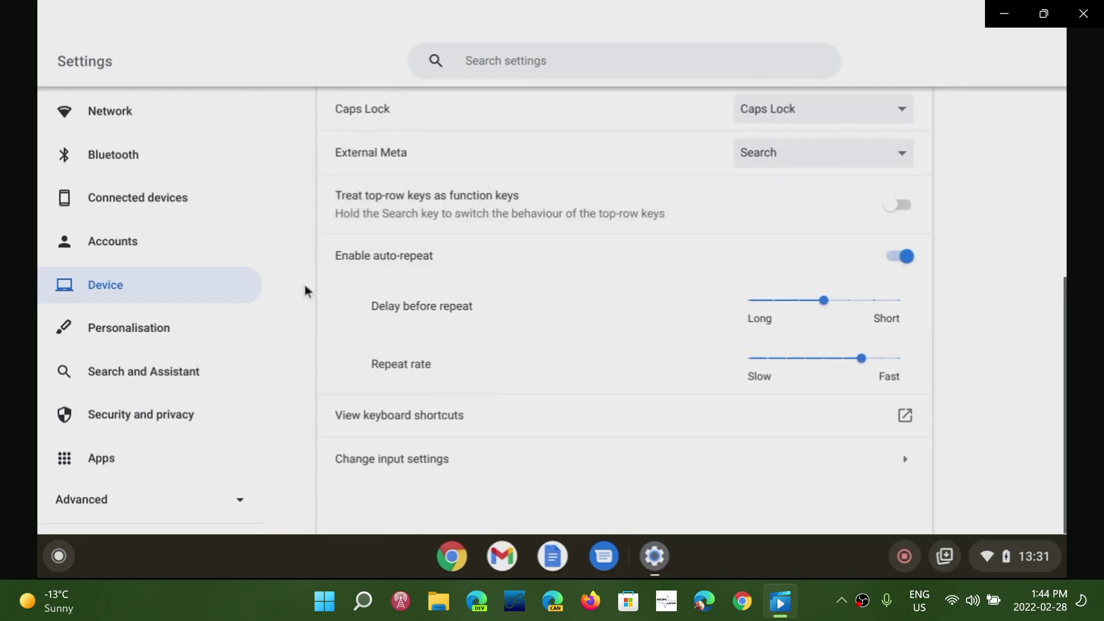
Step: Return to the Device list and scroll down past Mouse, Keyboard, Displays and Storage management
click(169, 292)
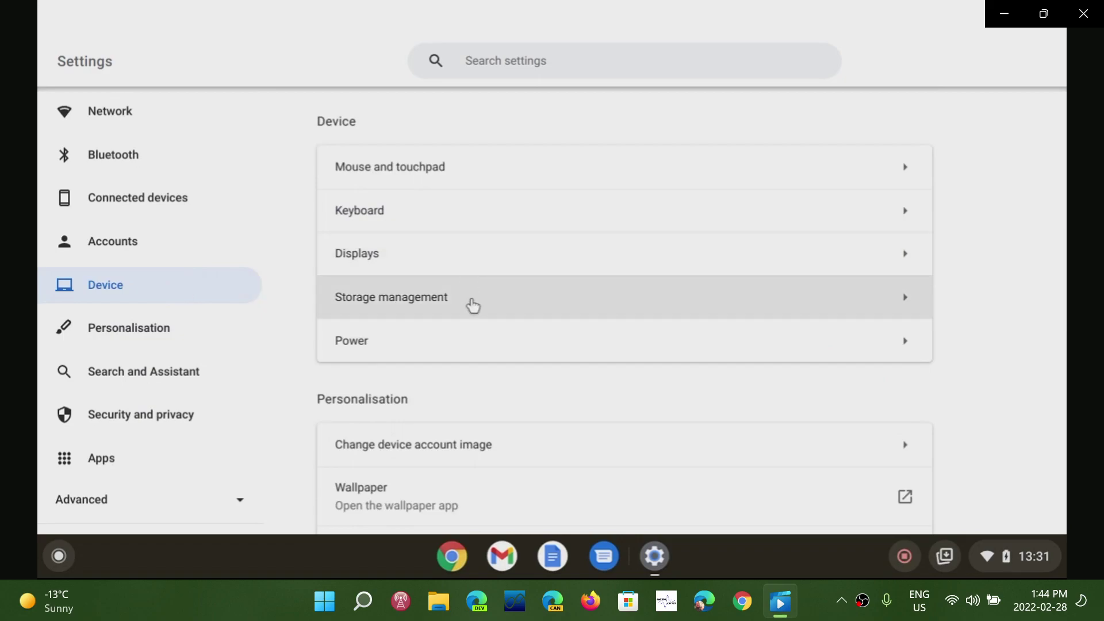
scroll(472, 305, down, 2)
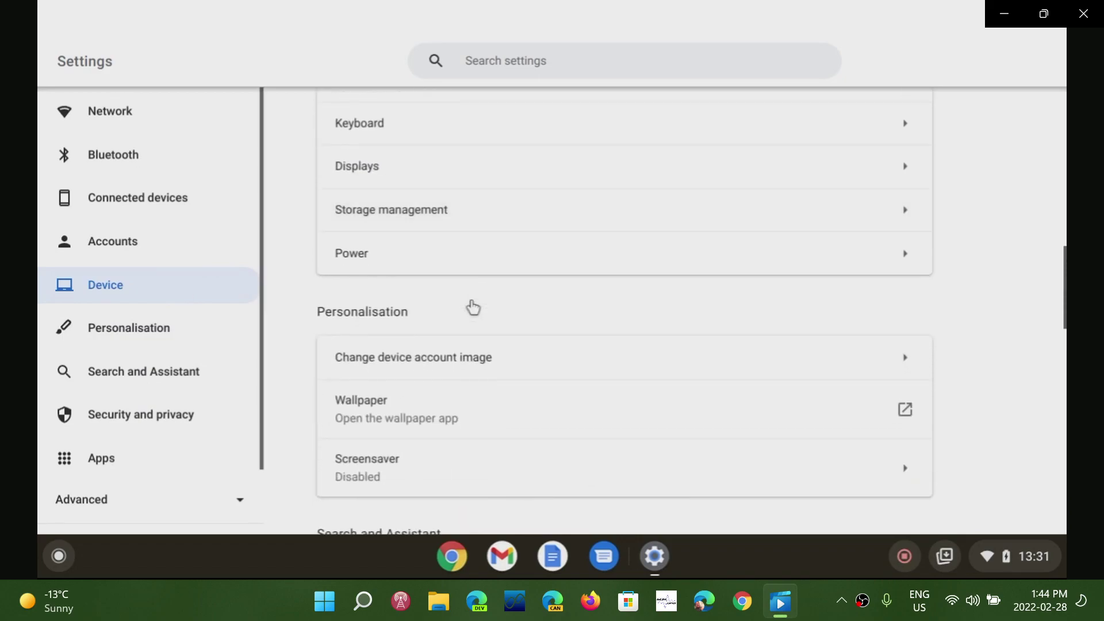
scroll(472, 308, down, 5)
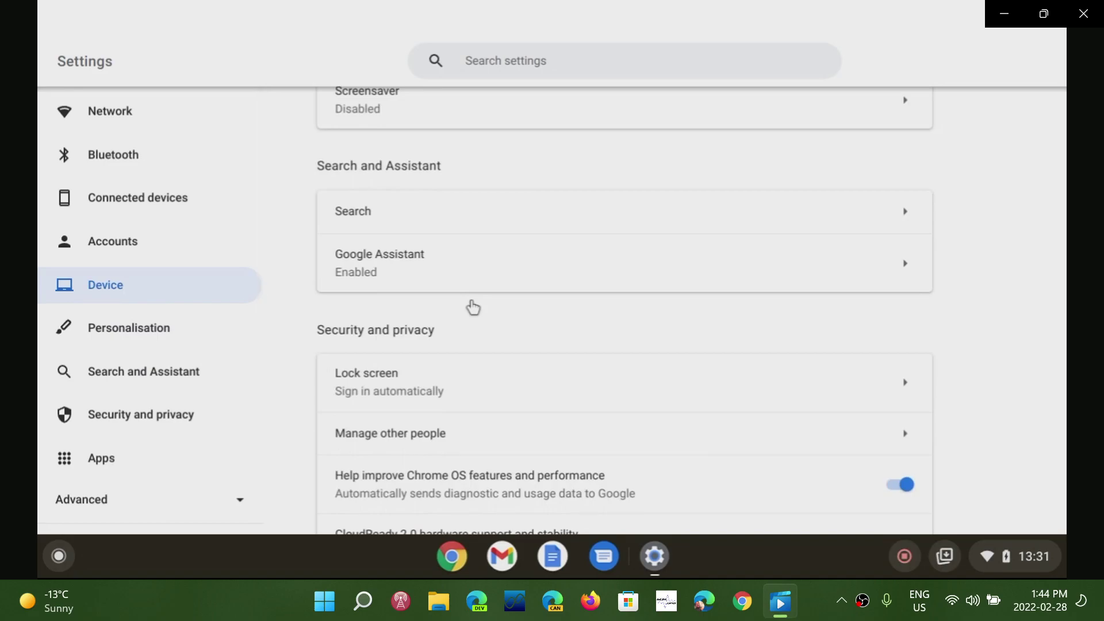
scroll(473, 308, up, 10)
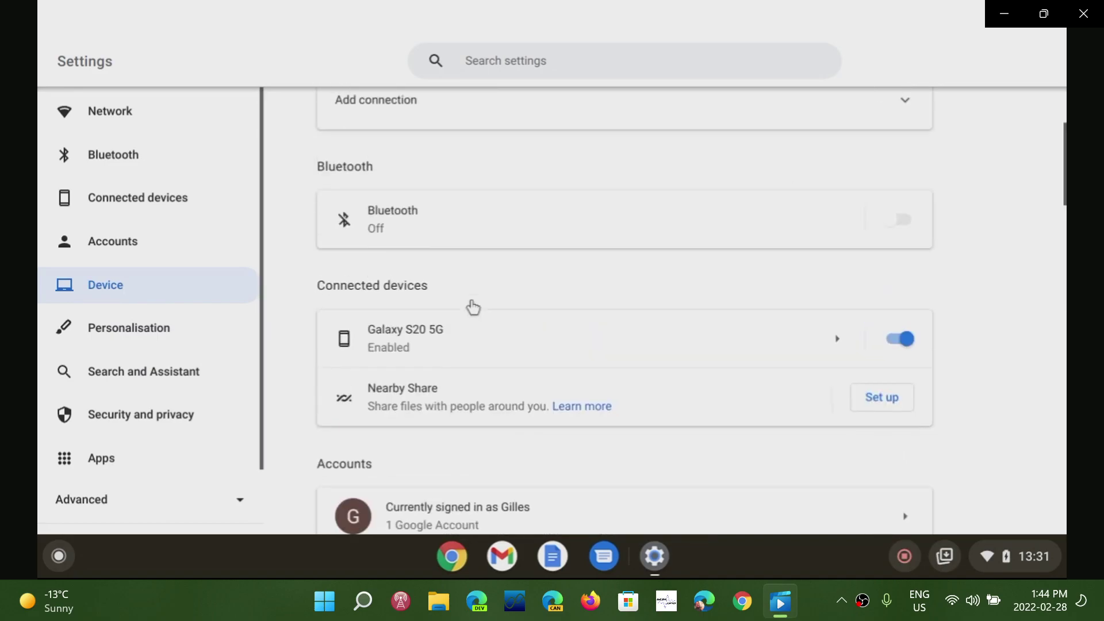
scroll(472, 308, down, 6)
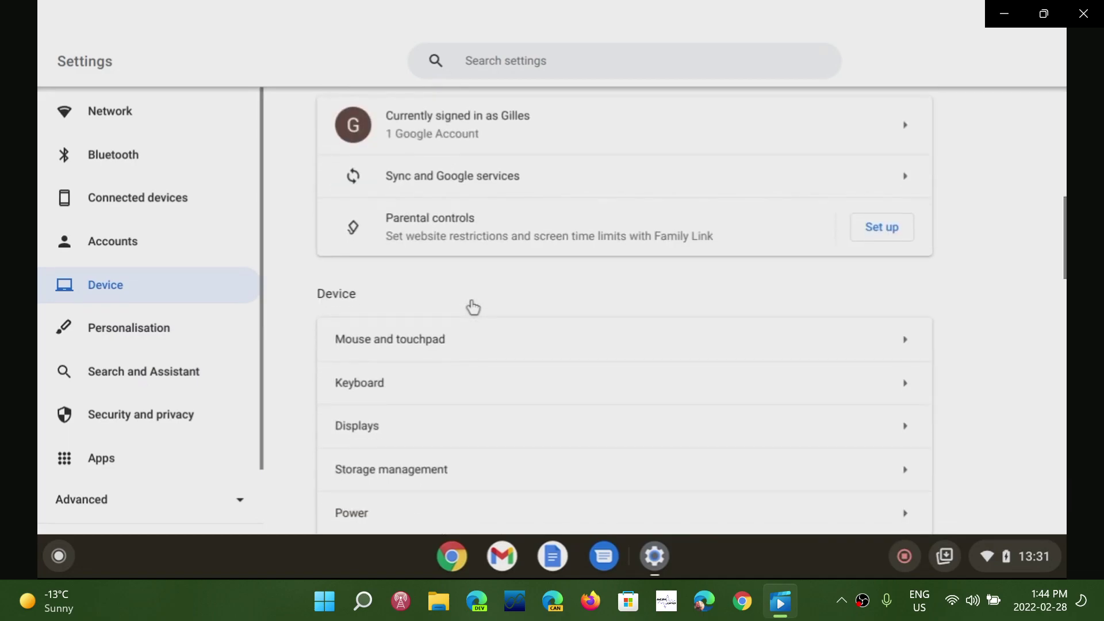
scroll(472, 308, down, 1)
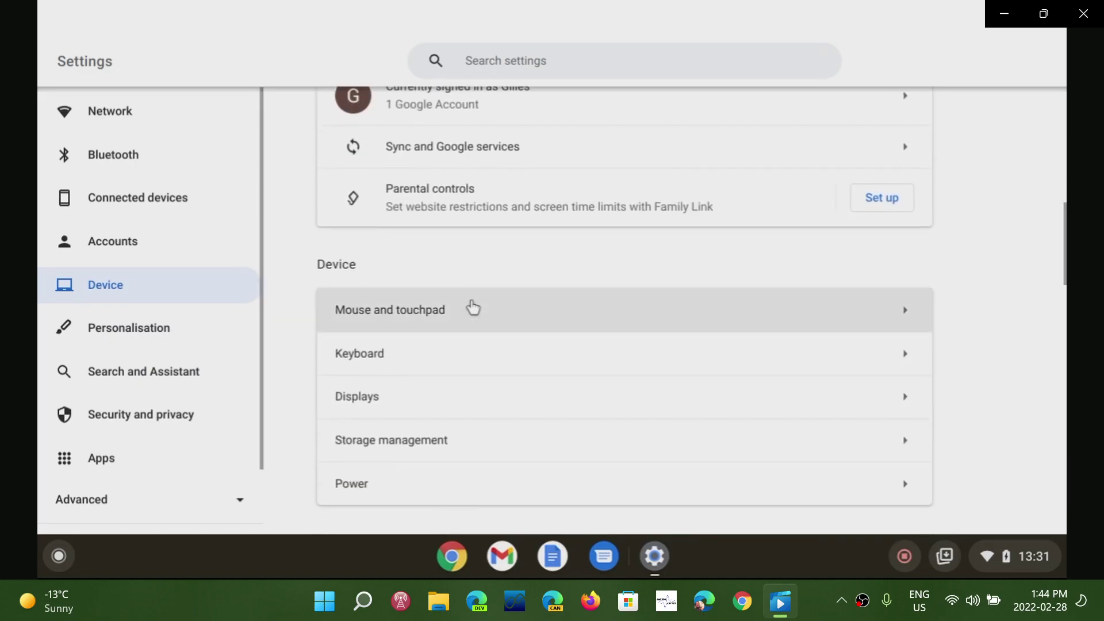
scroll(473, 308, down, 1)
scroll(472, 308, down, 3)
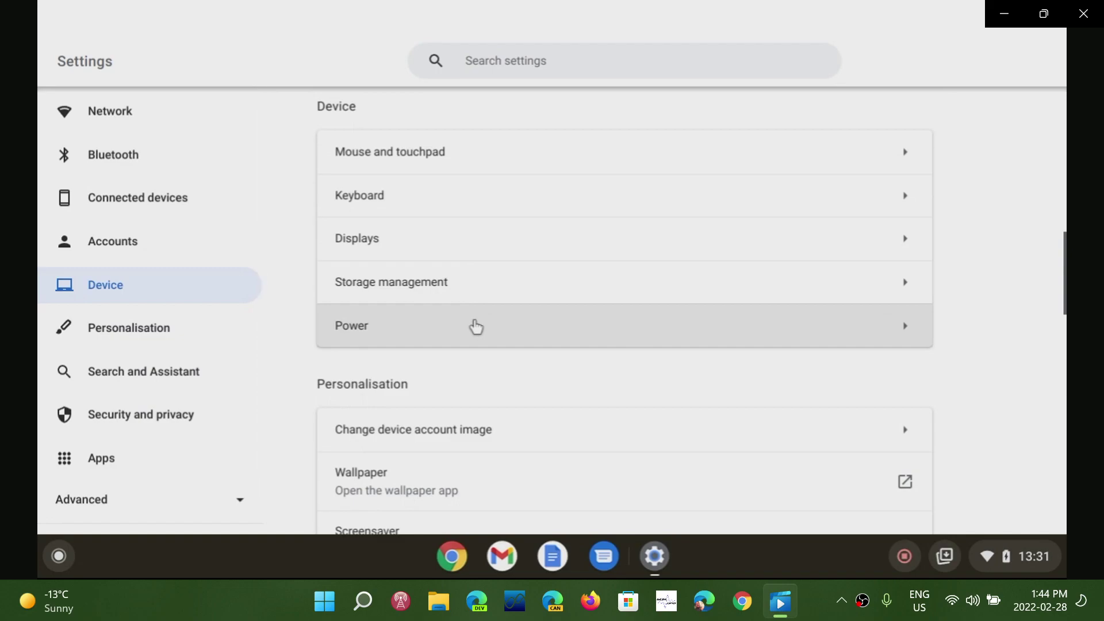
Step: View the storage usage breakdown, then return to the main Settings list and scroll to its bottom
click(471, 285)
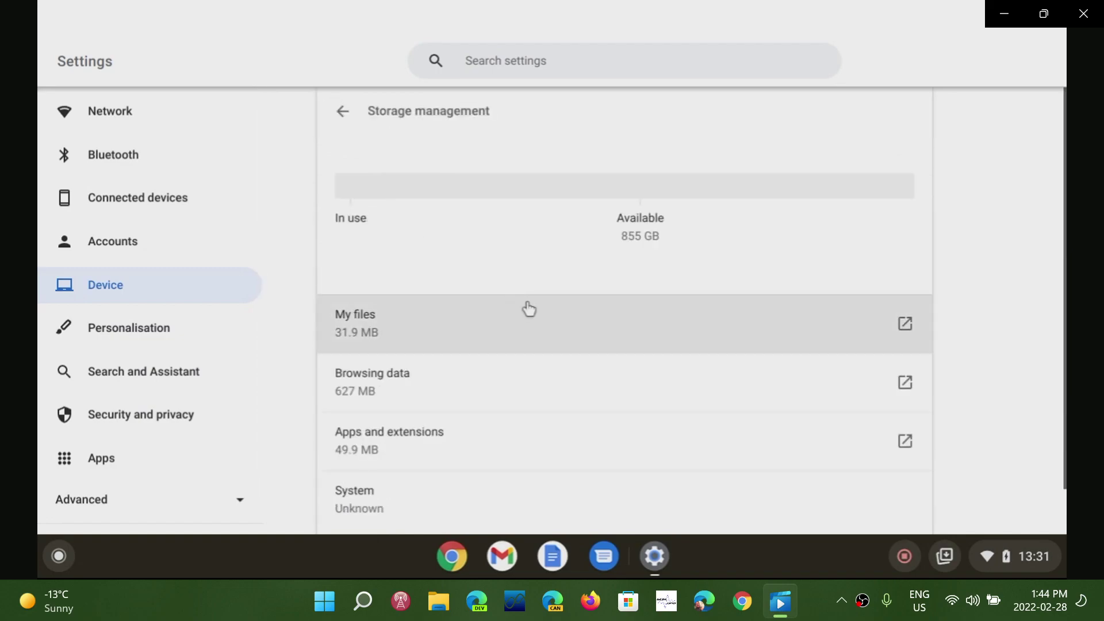
scroll(553, 314, down, 1)
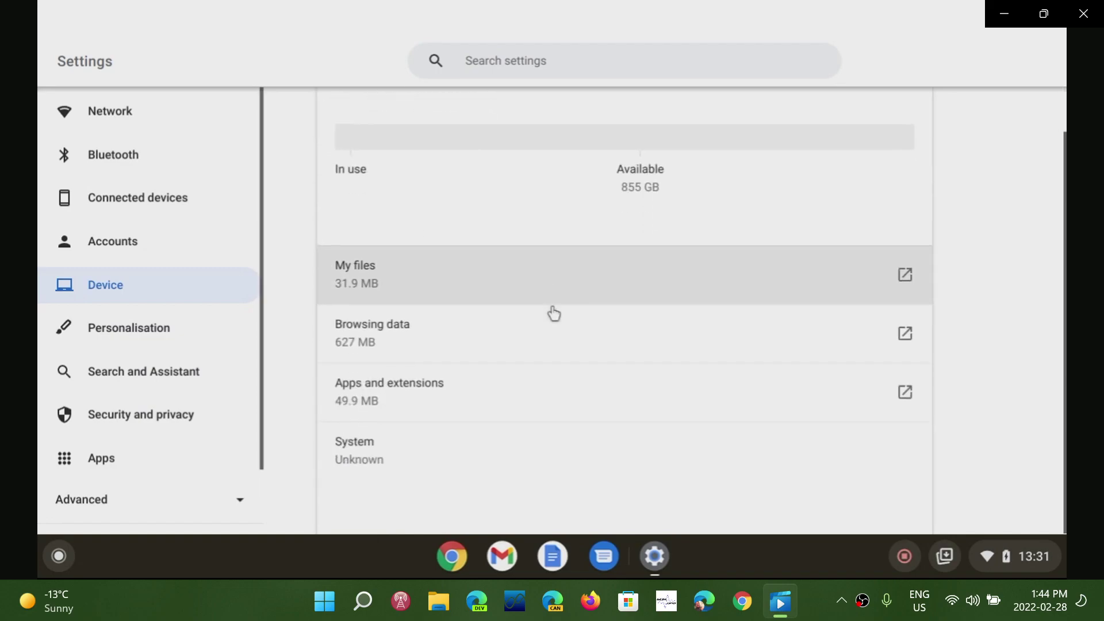
click(150, 298)
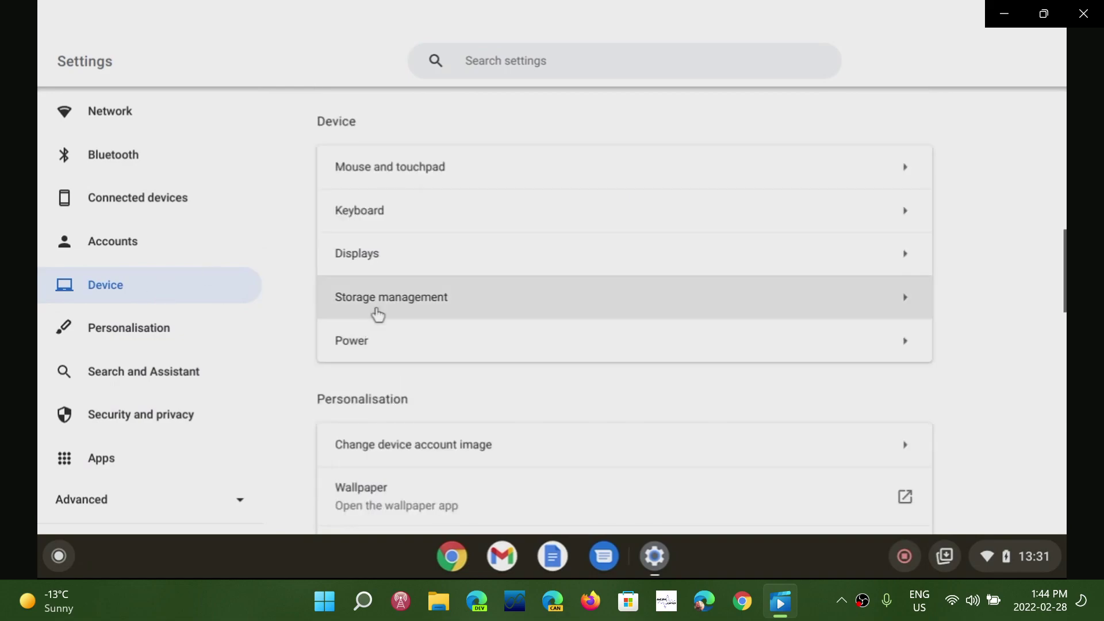
scroll(534, 321, down, 5)
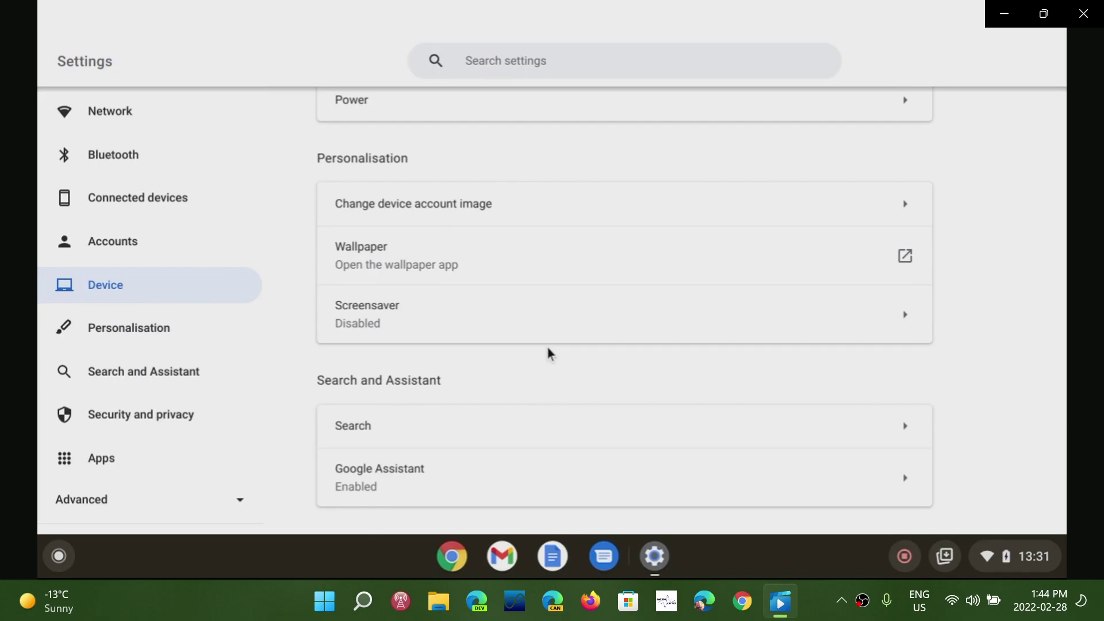
scroll(546, 348, down, 1)
scroll(547, 347, down, 1)
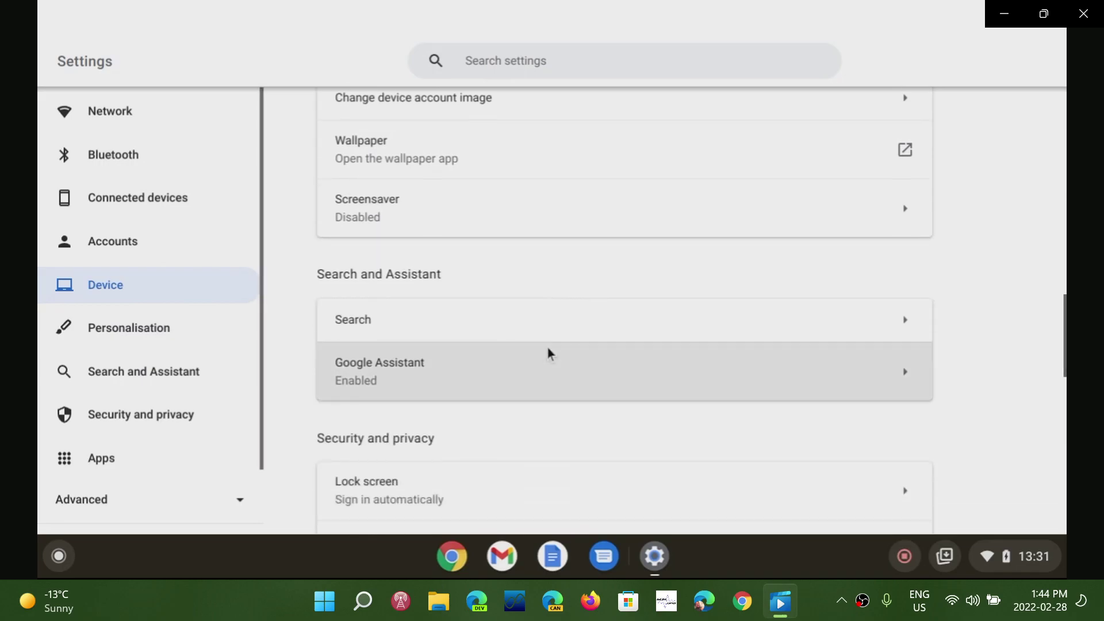
scroll(546, 347, down, 4)
scroll(547, 347, down, 10)
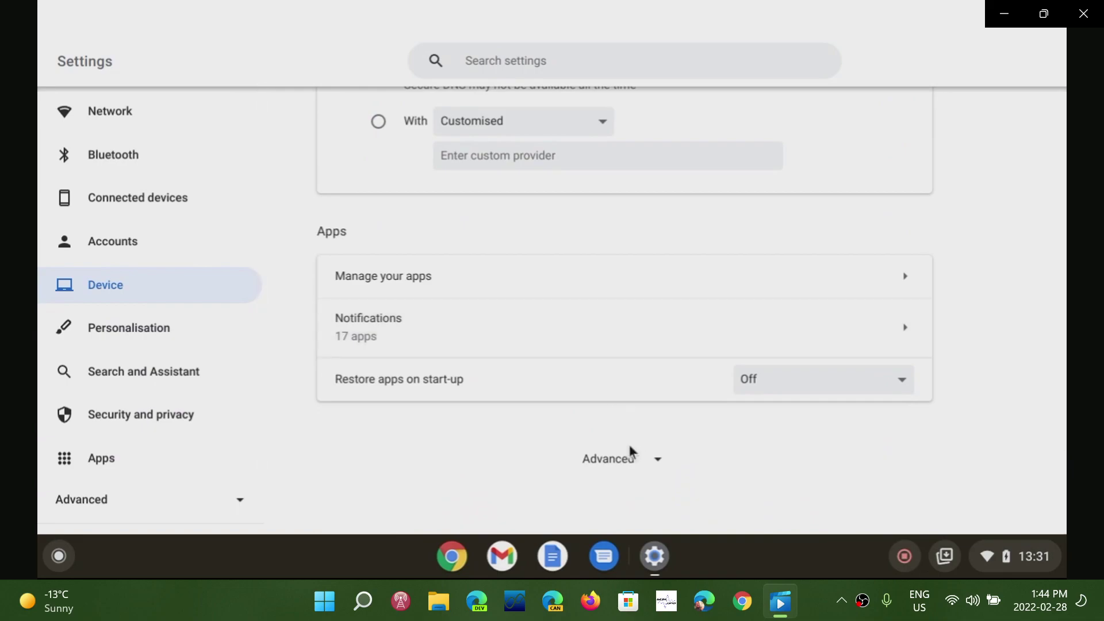
Step: Expand Advanced, check the saved EPSON ET-2750 Series under Printers, and close Settings
click(640, 467)
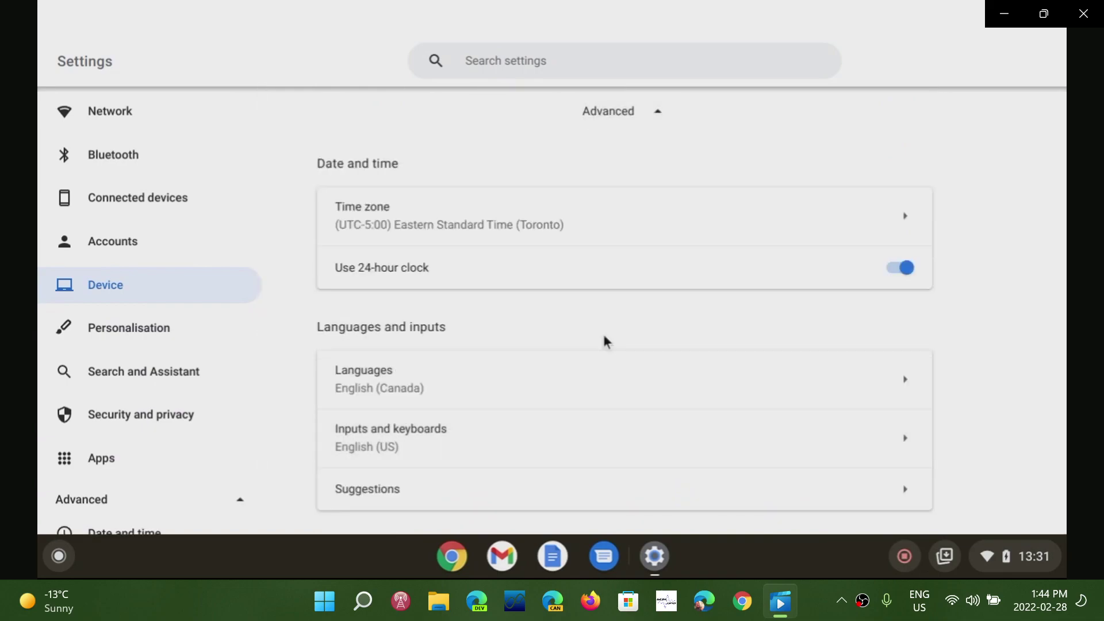
scroll(604, 339, down, 4)
scroll(604, 339, down, 5)
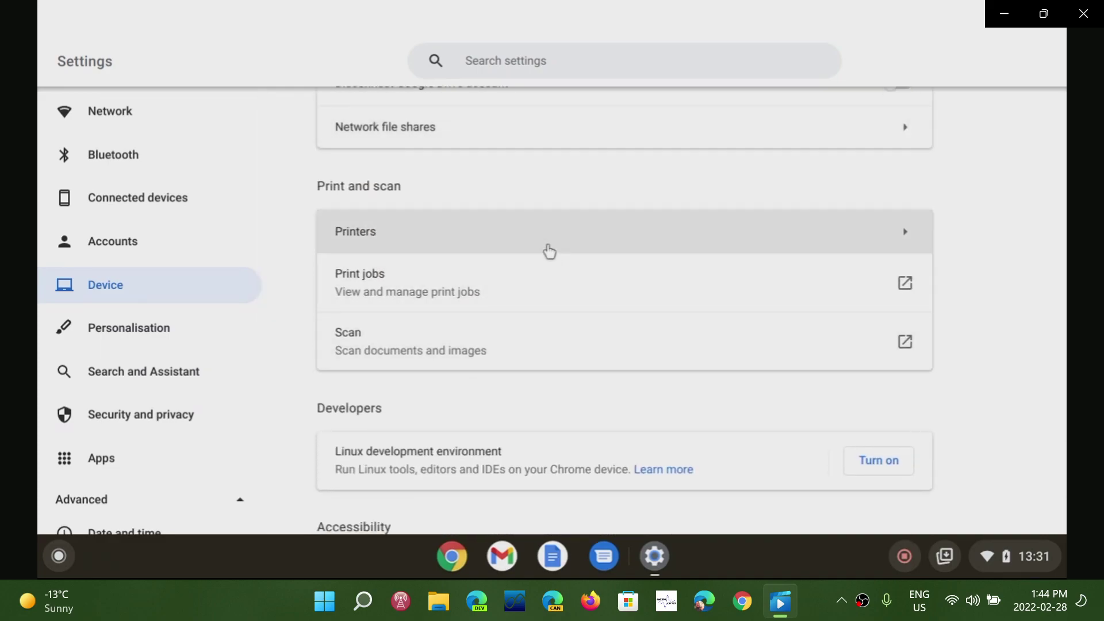
click(545, 244)
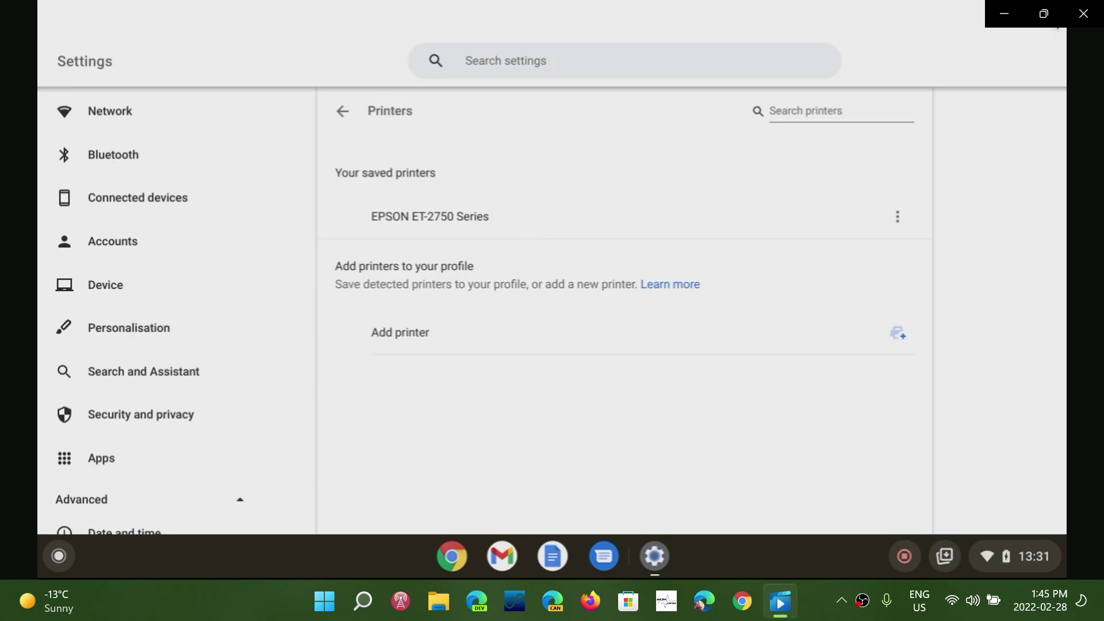
click(1057, 26)
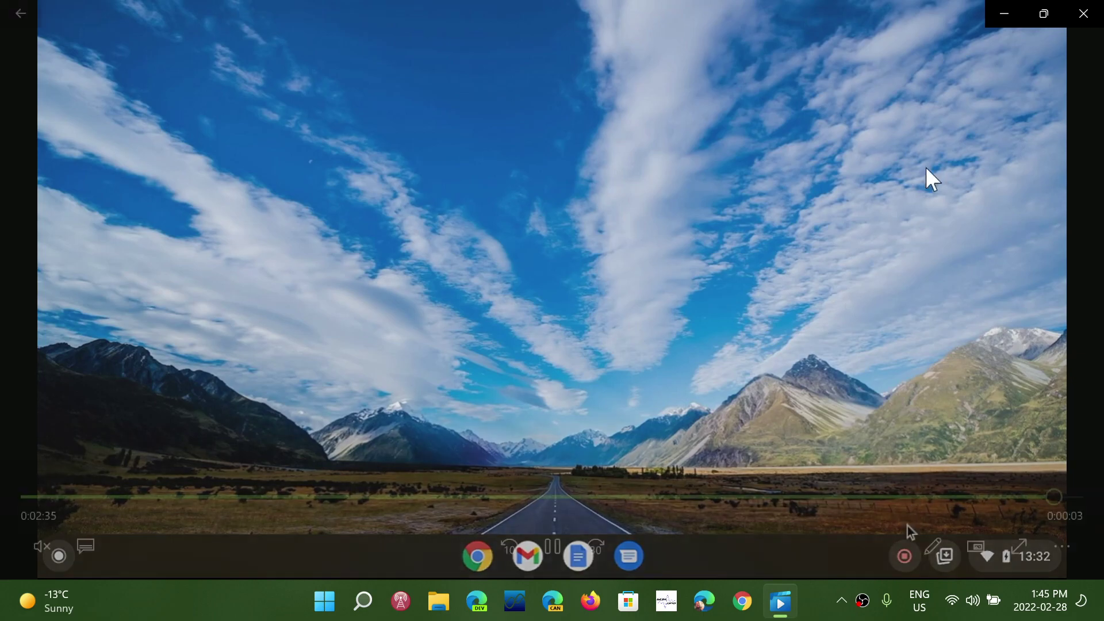
click(1083, 14)
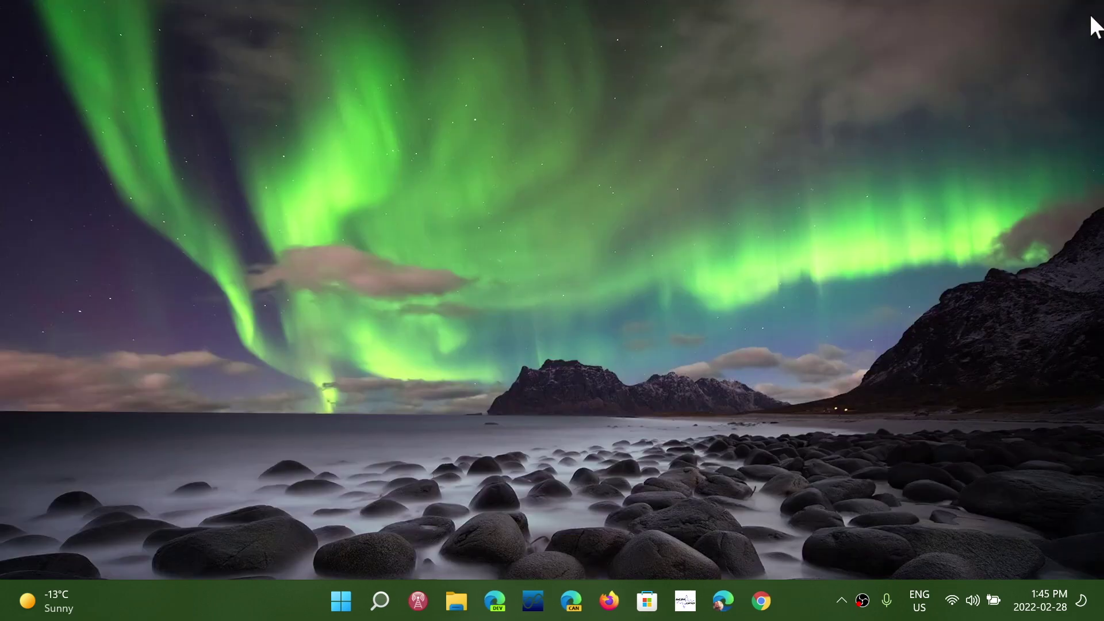